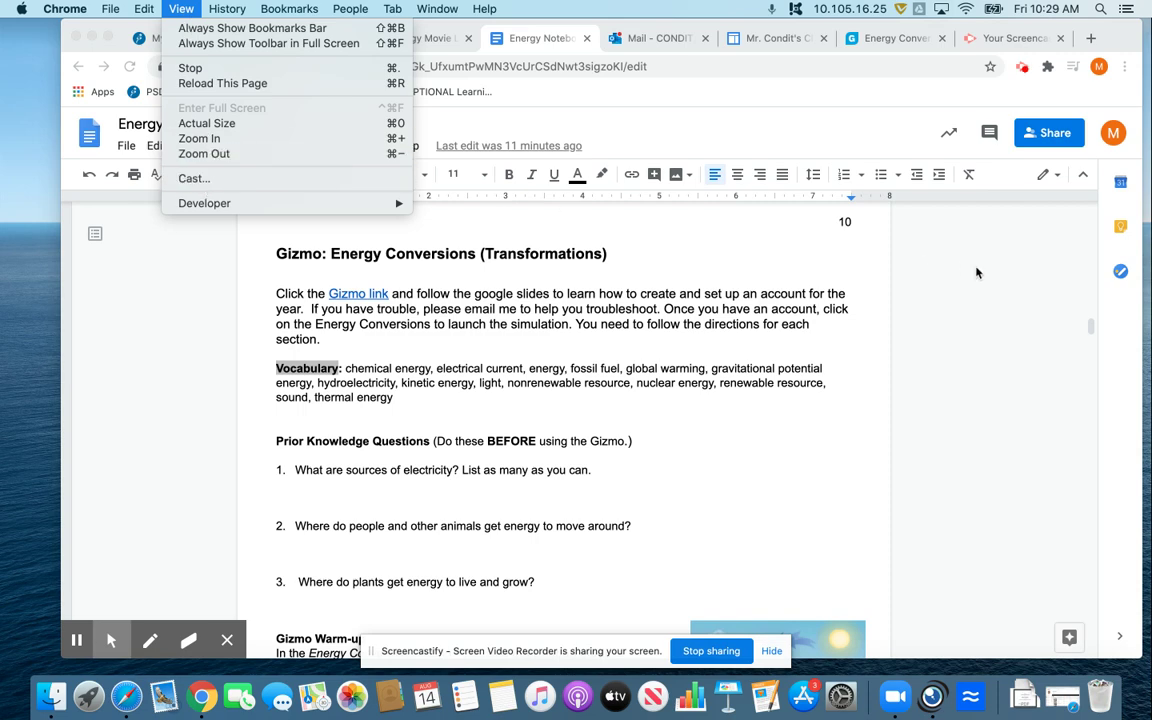
# Dismiss the browser menu, glance at the Energy Conversions tab, and return to the Energy Notebook
pyautogui.click(980, 263)
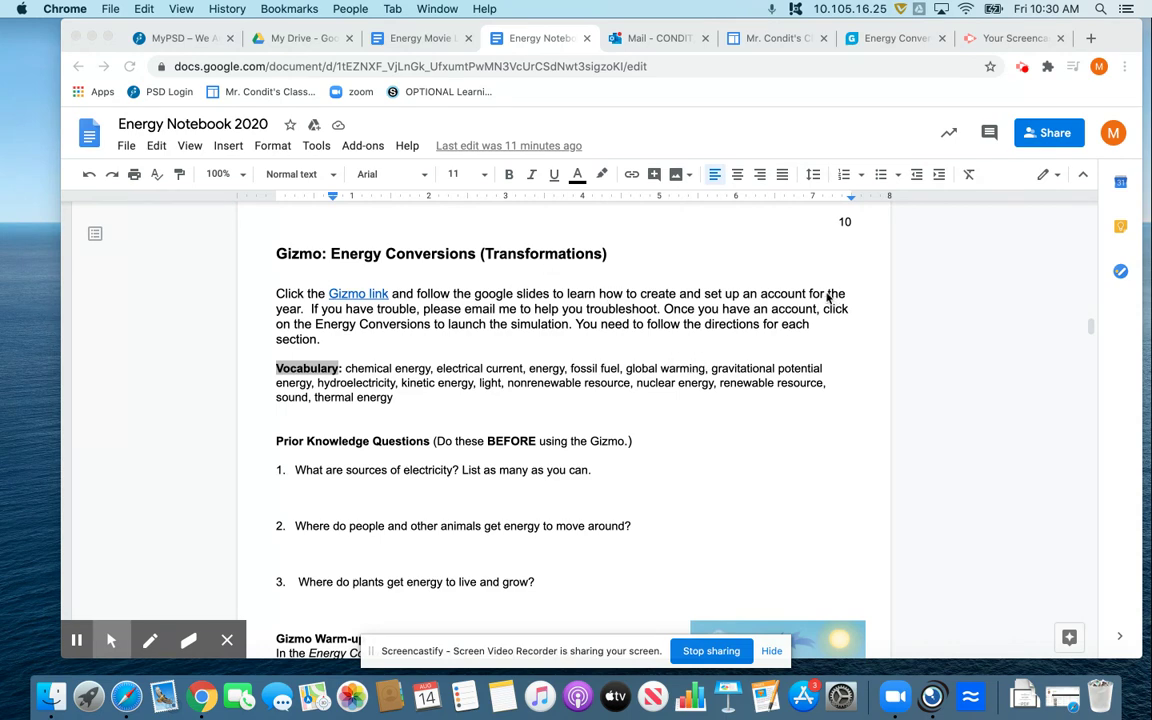
pyautogui.click(891, 40)
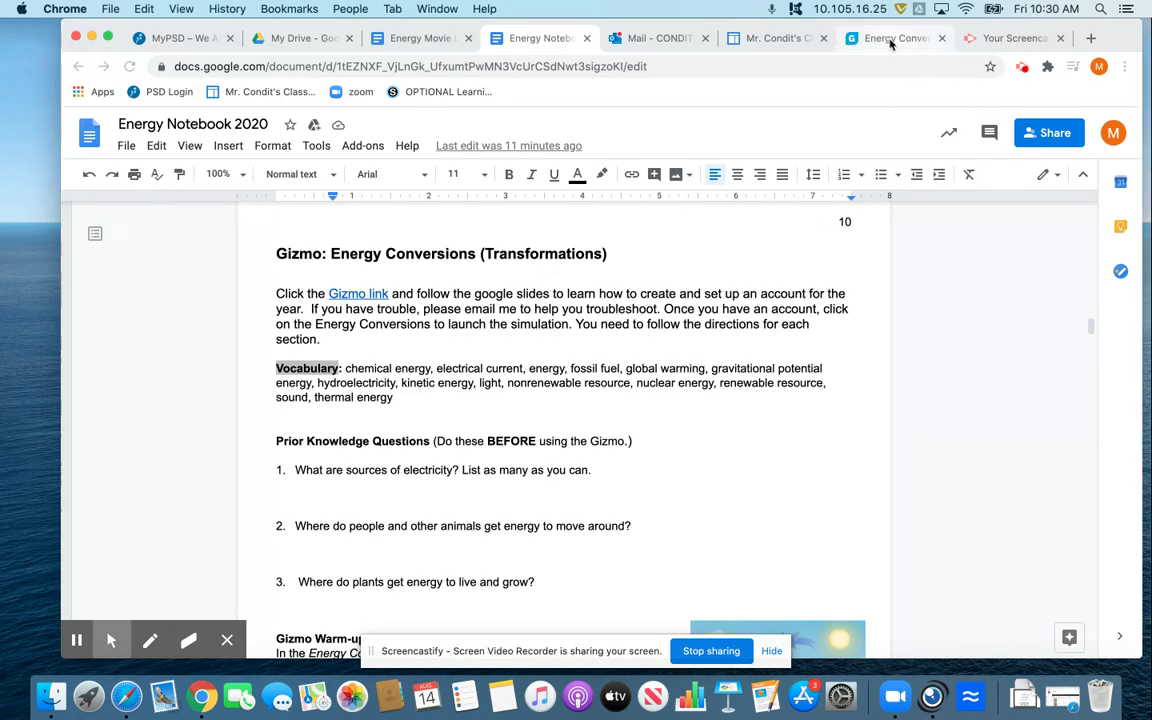
pyautogui.click(533, 40)
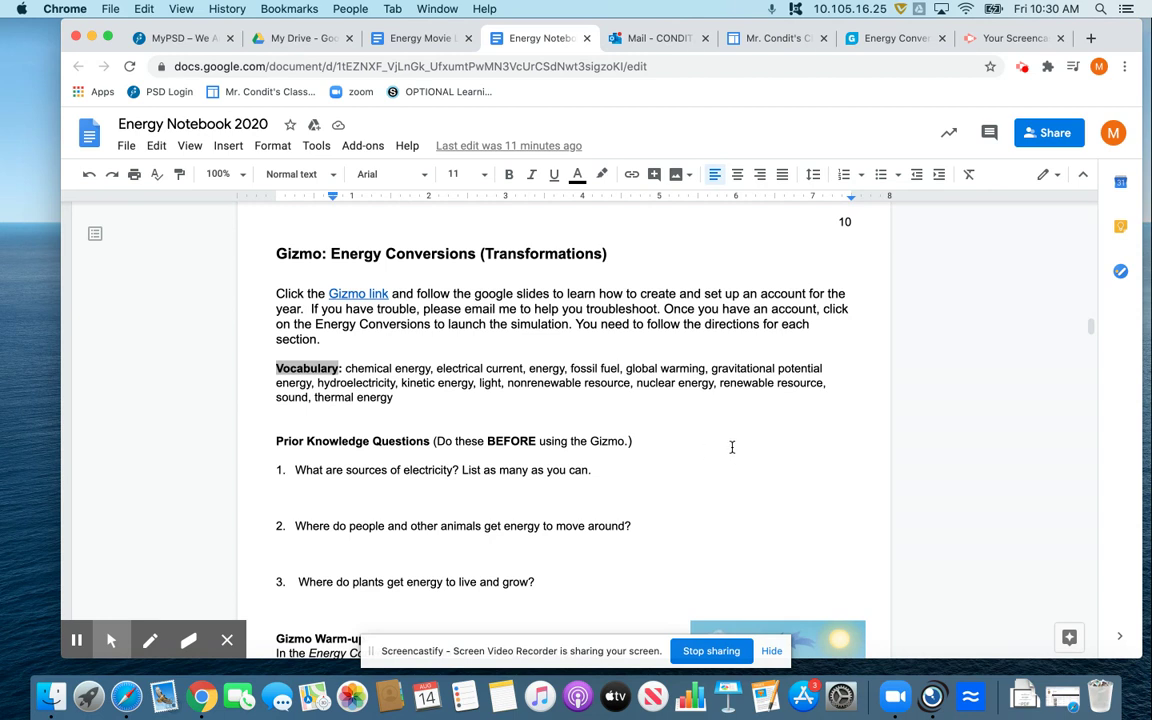
# Scroll to page 11's energy question, showing items a–e and the blank energy path line
pyautogui.scroll(-3, 732, 447)
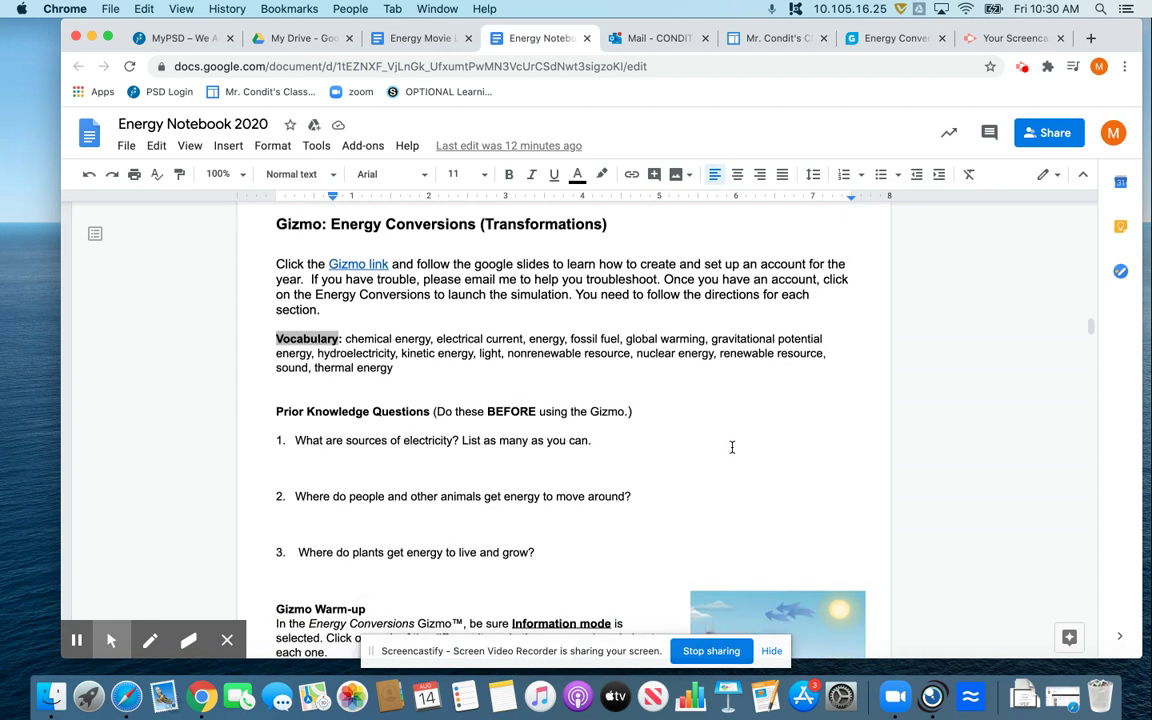
pyautogui.scroll(-3, 732, 447)
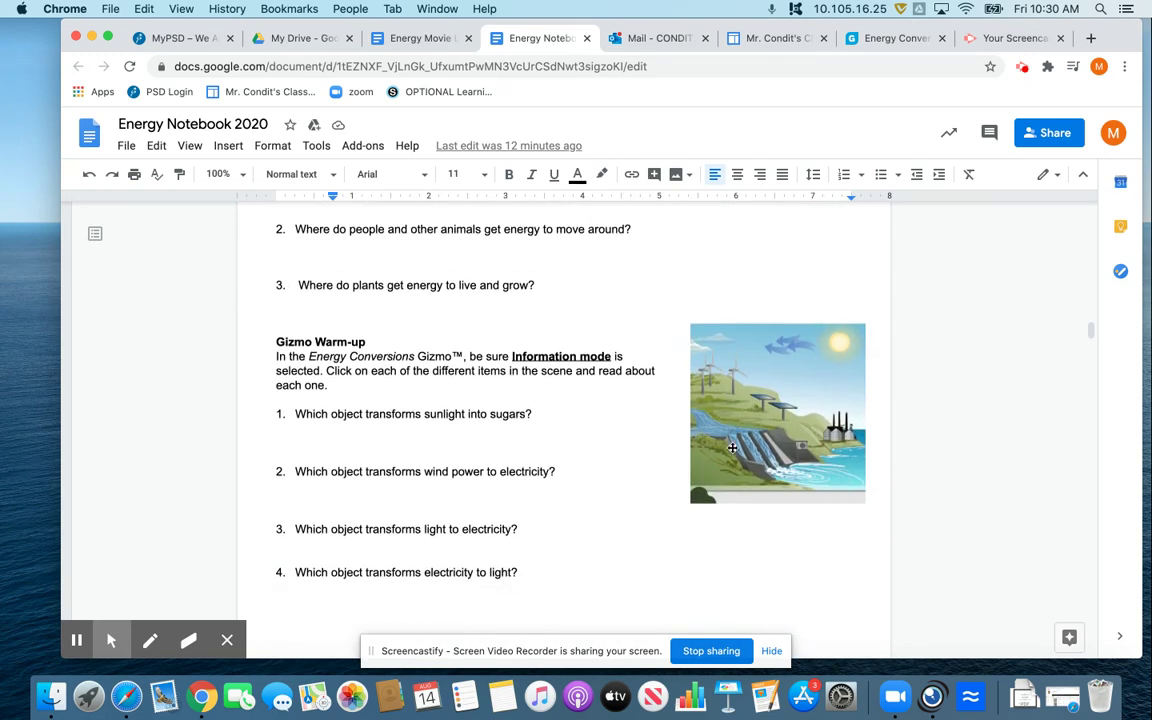
pyautogui.scroll(-4, 622, 447)
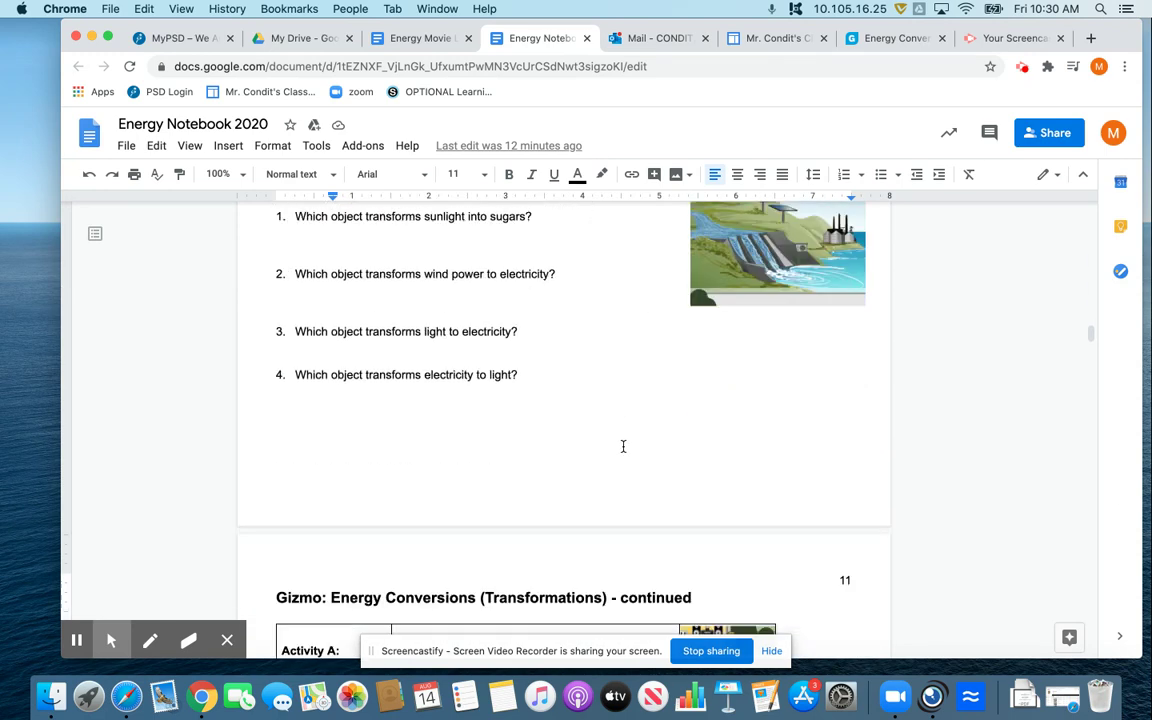
pyautogui.scroll(-10, 622, 446)
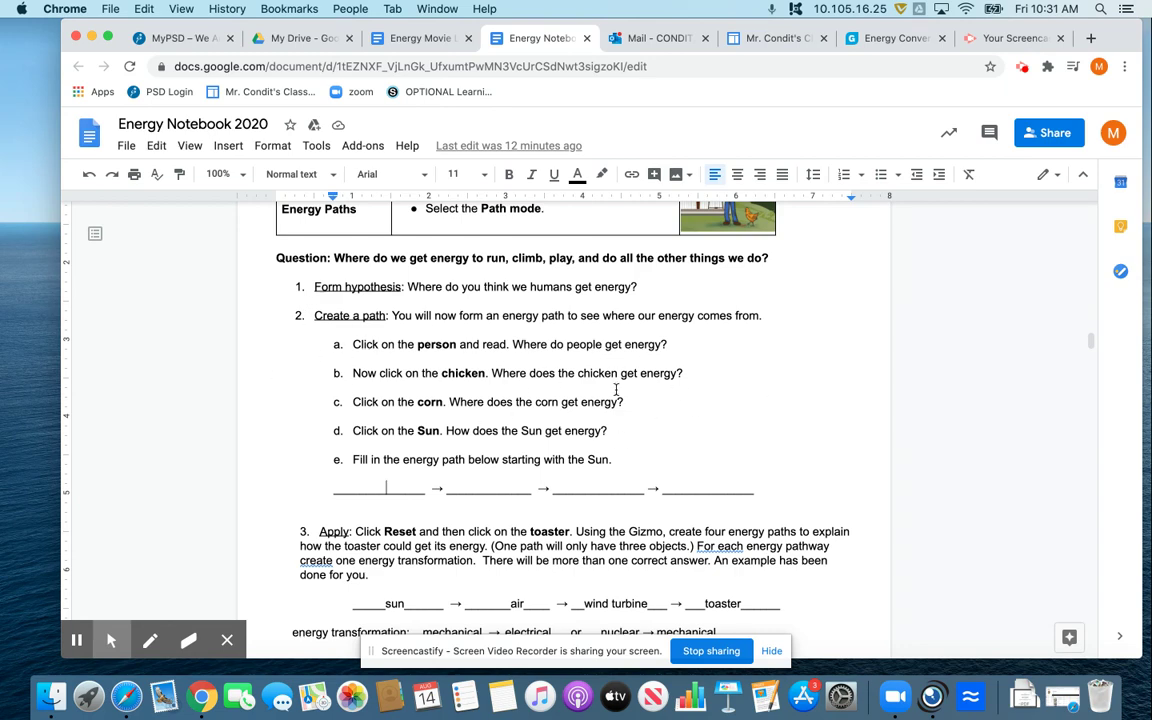
pyautogui.scroll(-1, 745, 437)
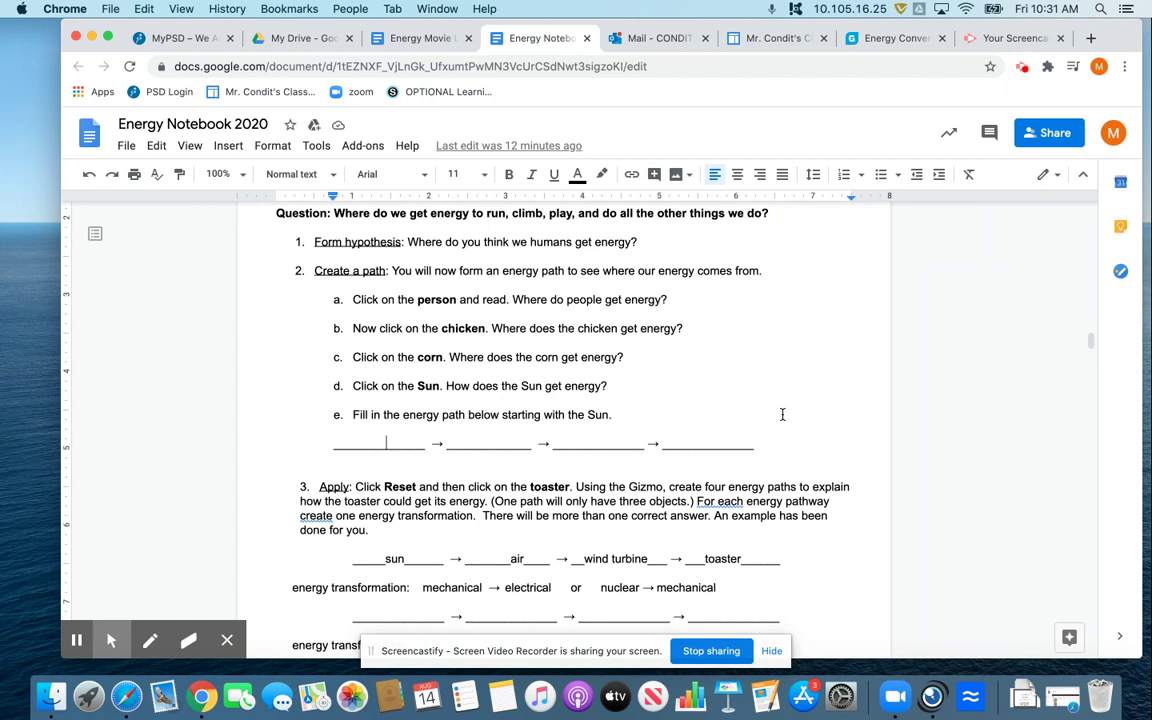
# Fill the item e path with 'Gravitational' and 'motion', typing then erasing 'Thermal' in the third blank
pyautogui.write('Grass')
pyautogui.press('BackSpace')
pyautogui.press('BackSpace')
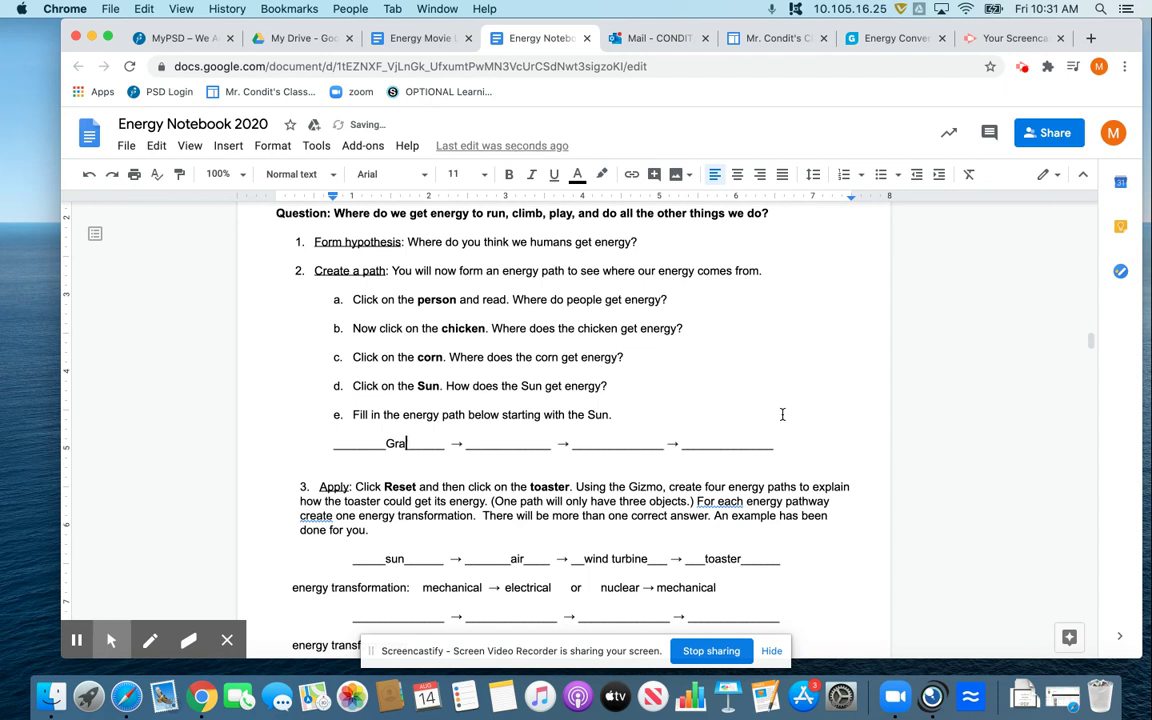
pyautogui.write('vi')
pyautogui.write('tation')
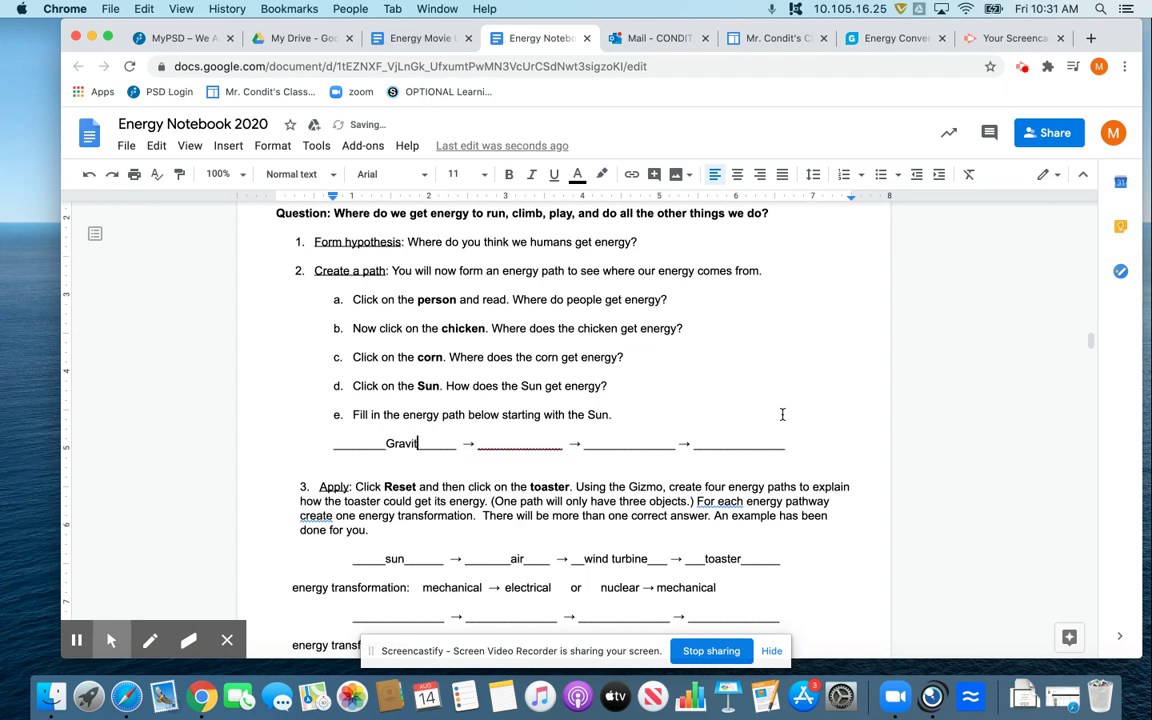
pyautogui.write('al')
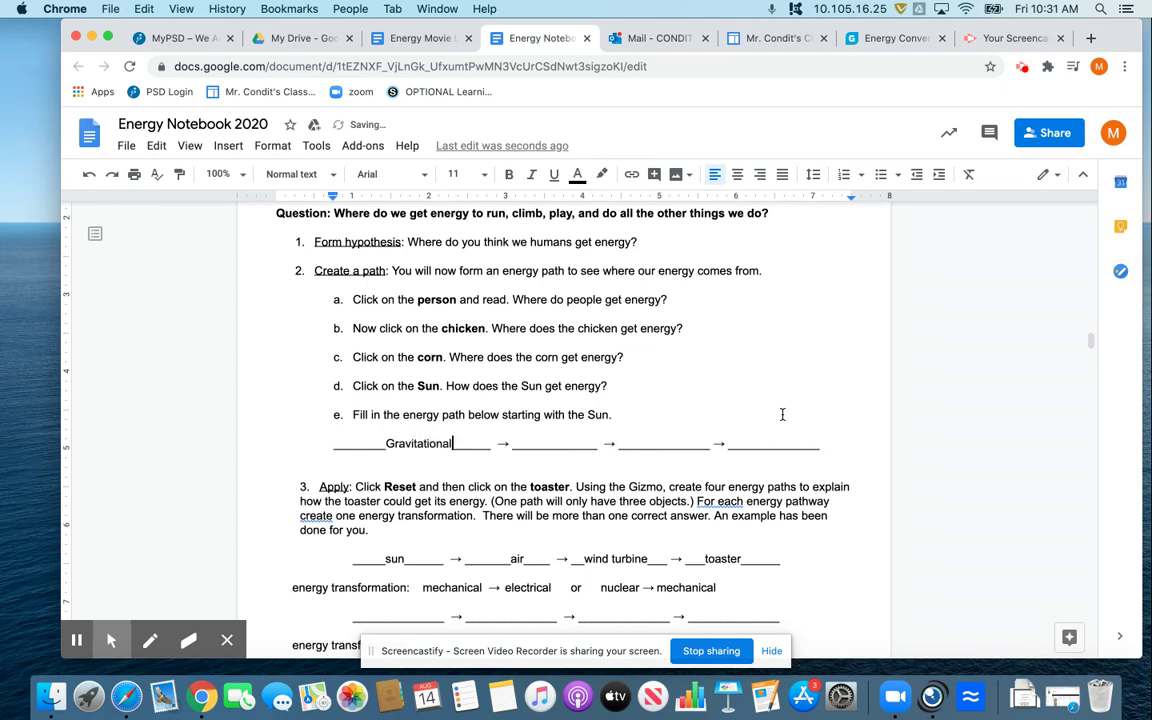
pyautogui.click(539, 443)
pyautogui.write('motion')
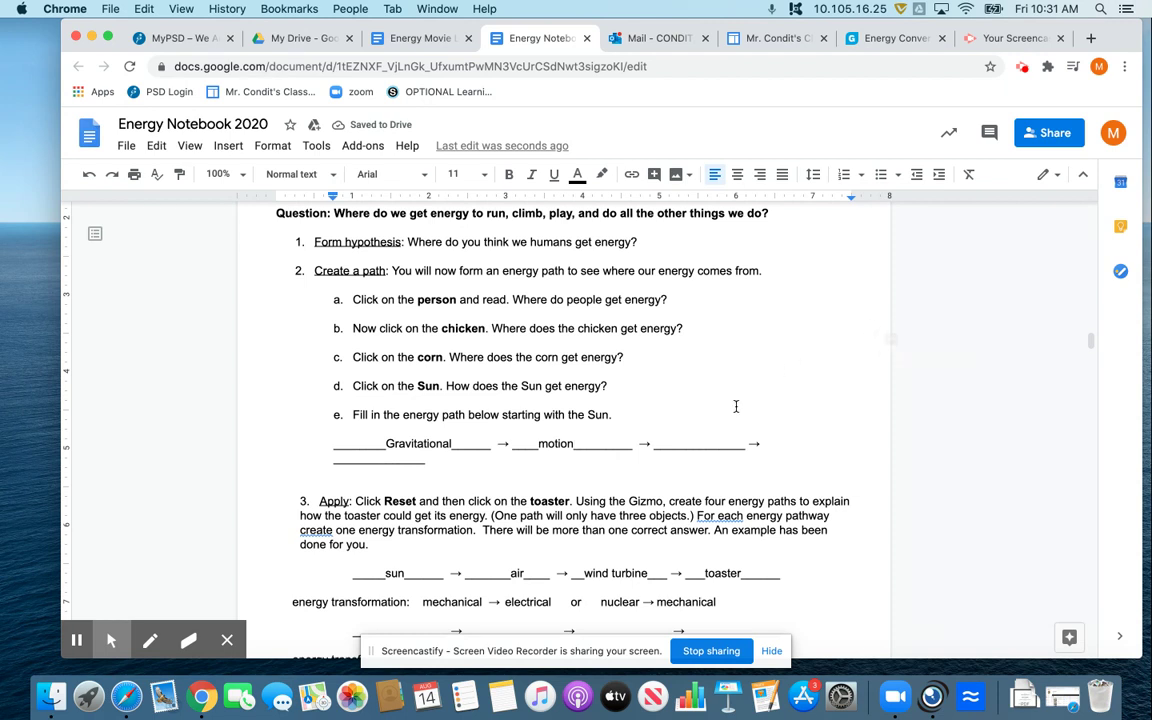
pyautogui.click(693, 443)
pyautogui.write('Thermal')
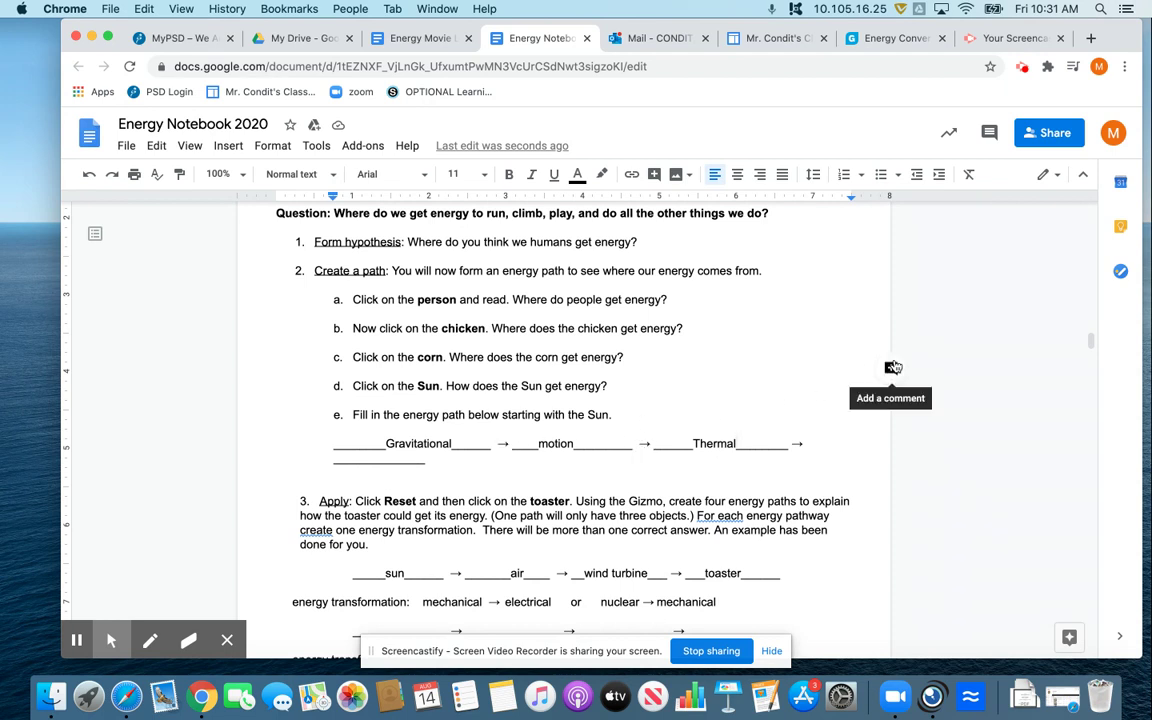
pyautogui.press('BackSpace')
pyautogui.press('BackSpace')
pyautogui.press('BackSpace')
pyautogui.press('BackSpace')
pyautogui.press('BackSpace')
pyautogui.press('BackSpace')
pyautogui.press('BackSpace')
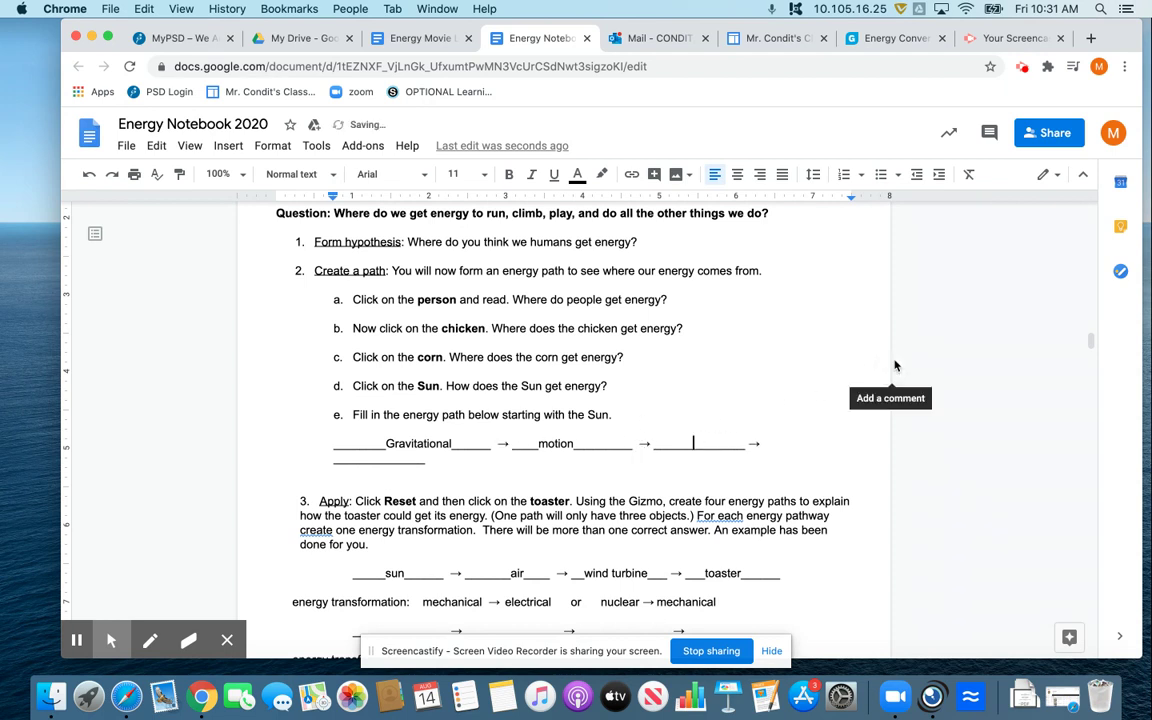
# Erase 'motion' from the second blank and start deleting 'Gravitational' from the first
pyautogui.click(575, 443)
pyautogui.press('BackSpace')
pyautogui.press('BackSpace')
pyautogui.press('BackSpace')
pyautogui.press('BackSpace')
pyautogui.press('BackSpace')
pyautogui.press('BackSpace')
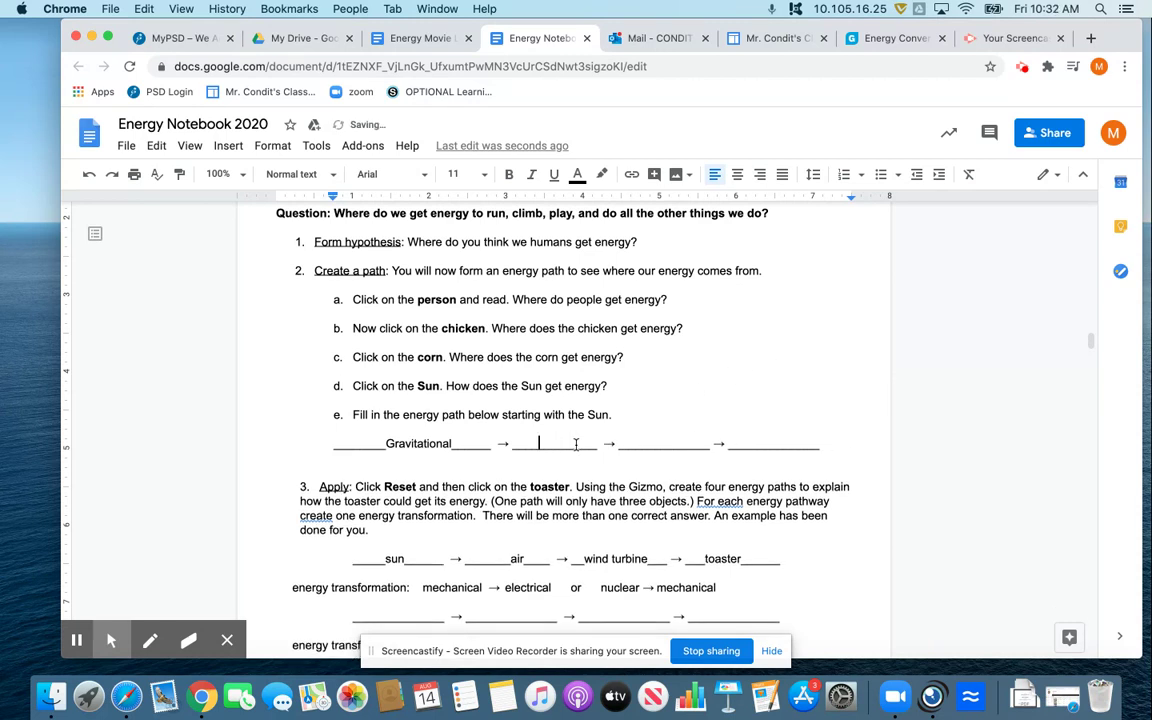
pyautogui.press('BackSpace')
pyautogui.press('BackSpace')
pyautogui.press('BackSpace')
pyautogui.press('BackSpace')
pyautogui.press('BackSpace')
pyautogui.press('BackSpace')
pyautogui.press('BackSpace')
pyautogui.press('BackSpace')
pyautogui.press('BackSpace')
pyautogui.press('BackSpace')
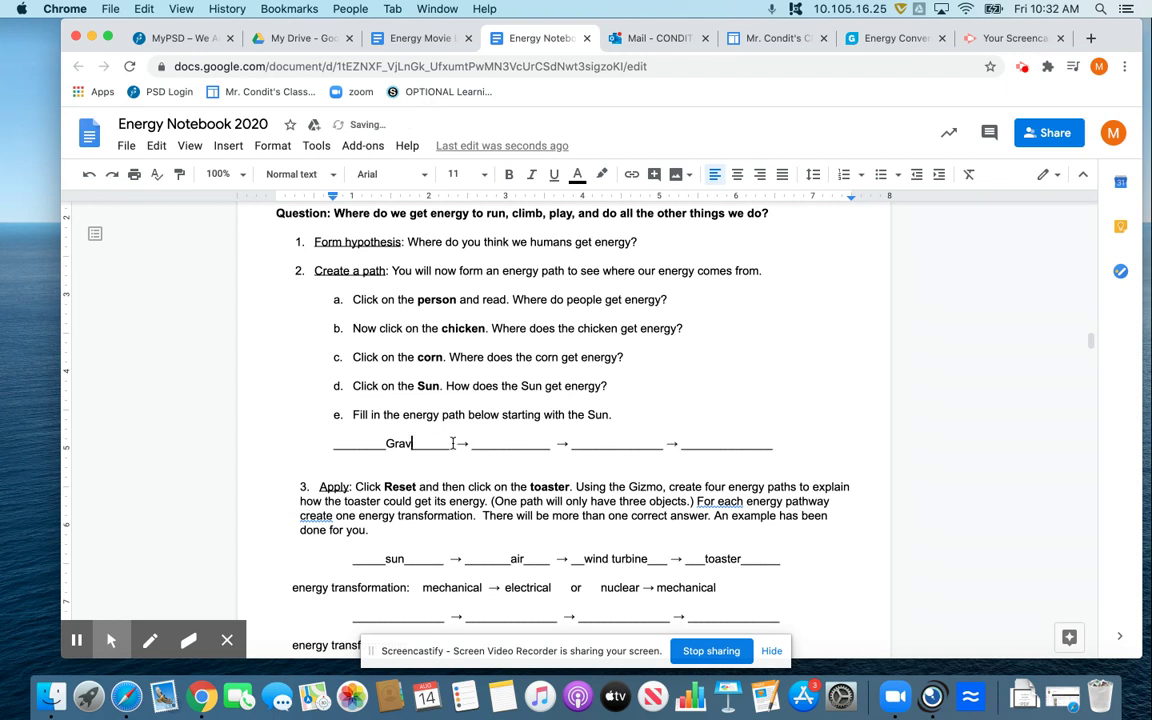
pyautogui.press('BackSpace')
pyautogui.press('BackSpace')
pyautogui.press('BackSpace')
pyautogui.press('BackSpace')
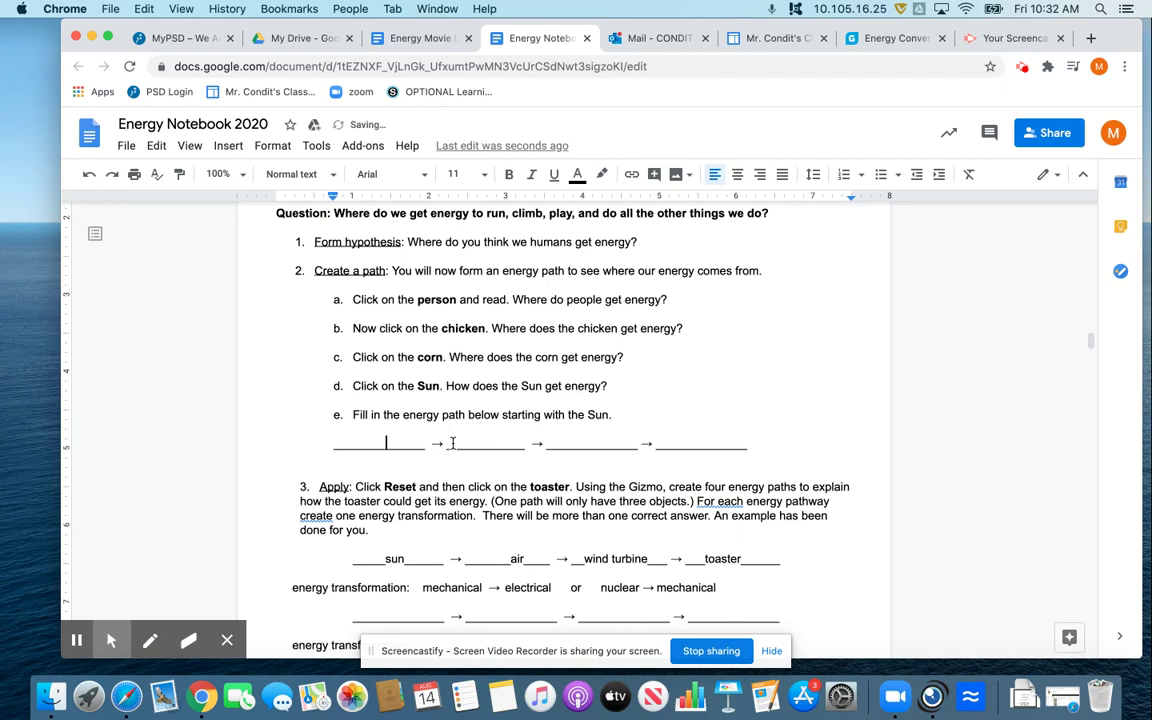
# Switch to the Energy Conversions Gizmo and put it in Path mode
pyautogui.click(884, 40)
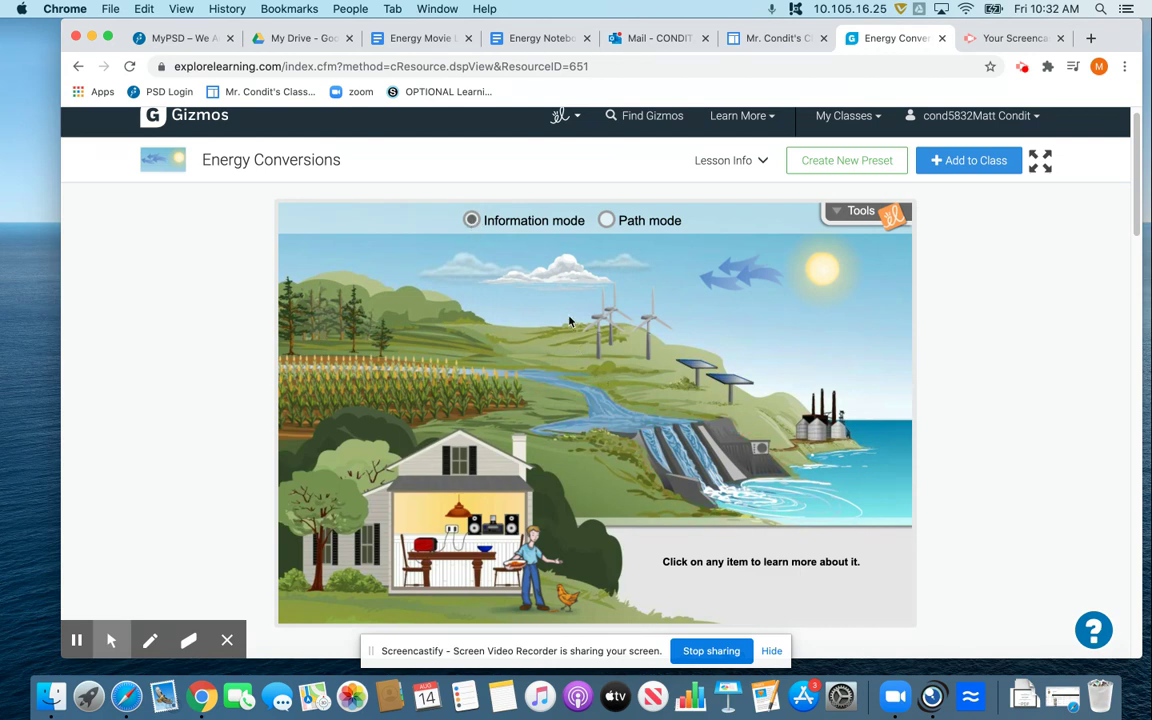
pyautogui.scroll(-2, 606, 247)
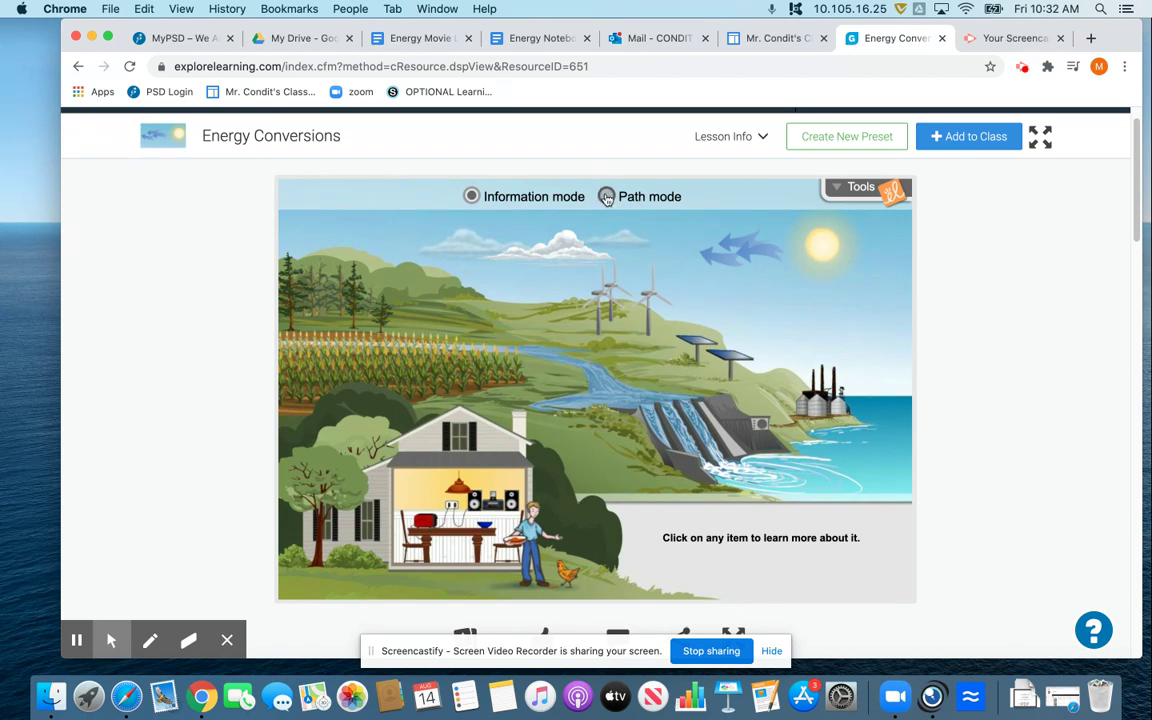
pyautogui.click(606, 197)
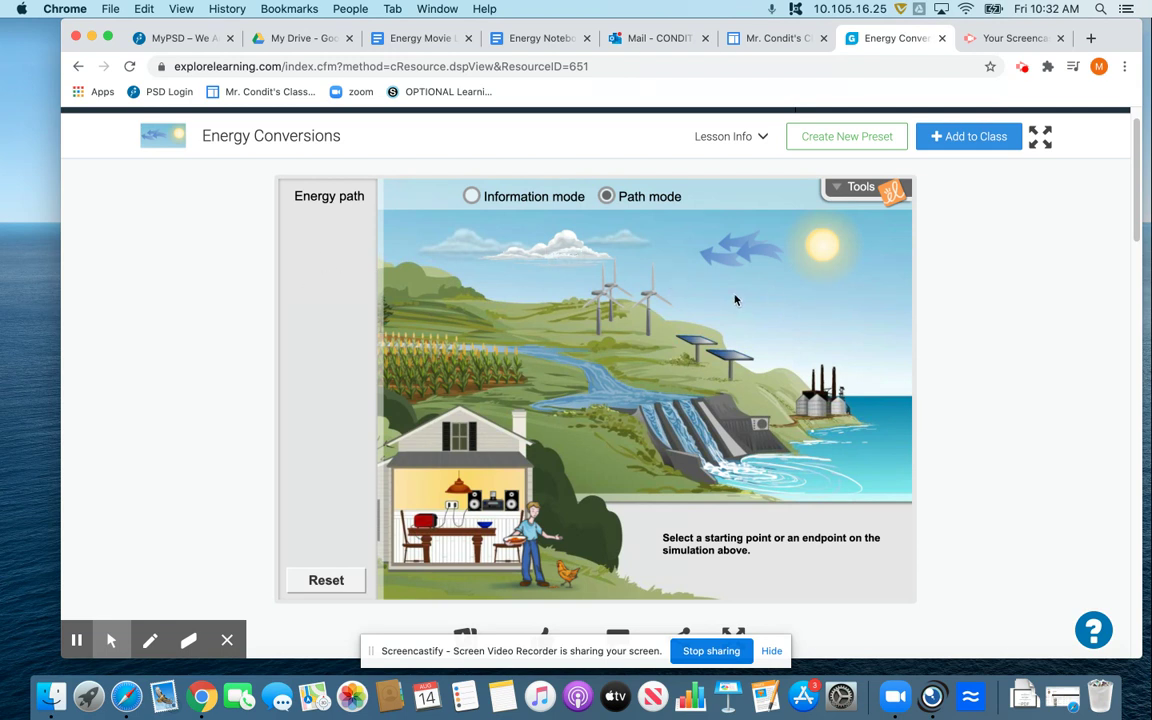
# Build the energy path by choosing the sun, air, wind turbine and toaster in order
pyautogui.click(824, 248)
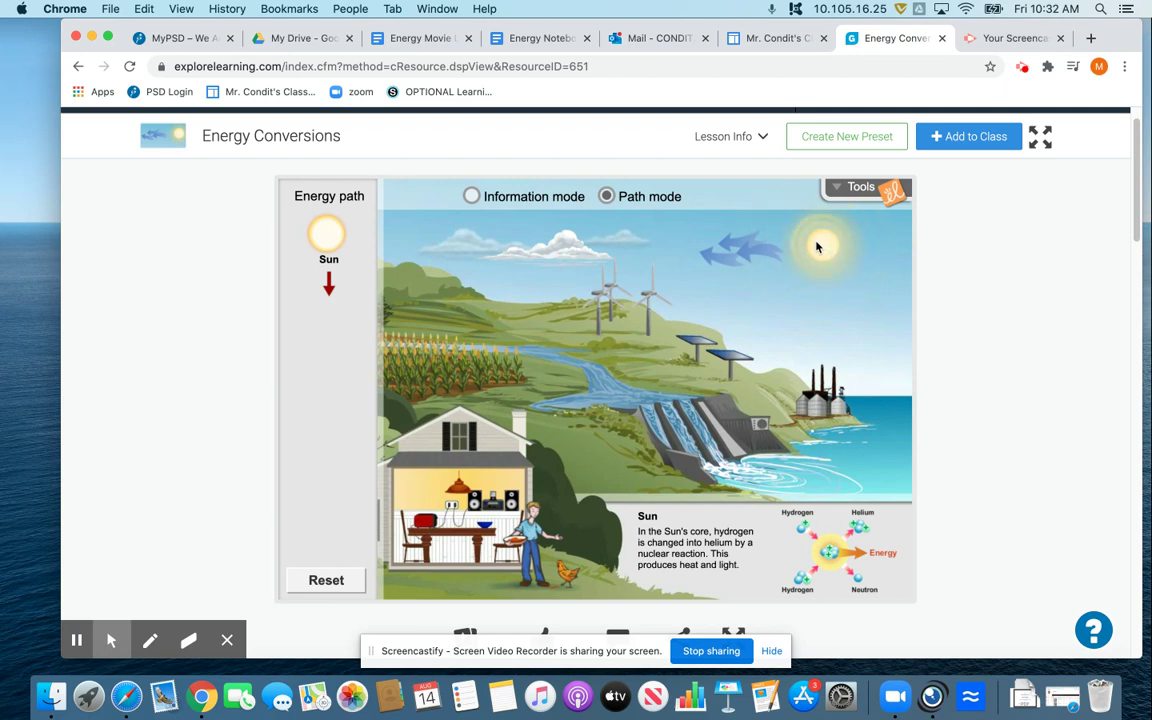
pyautogui.click(740, 256)
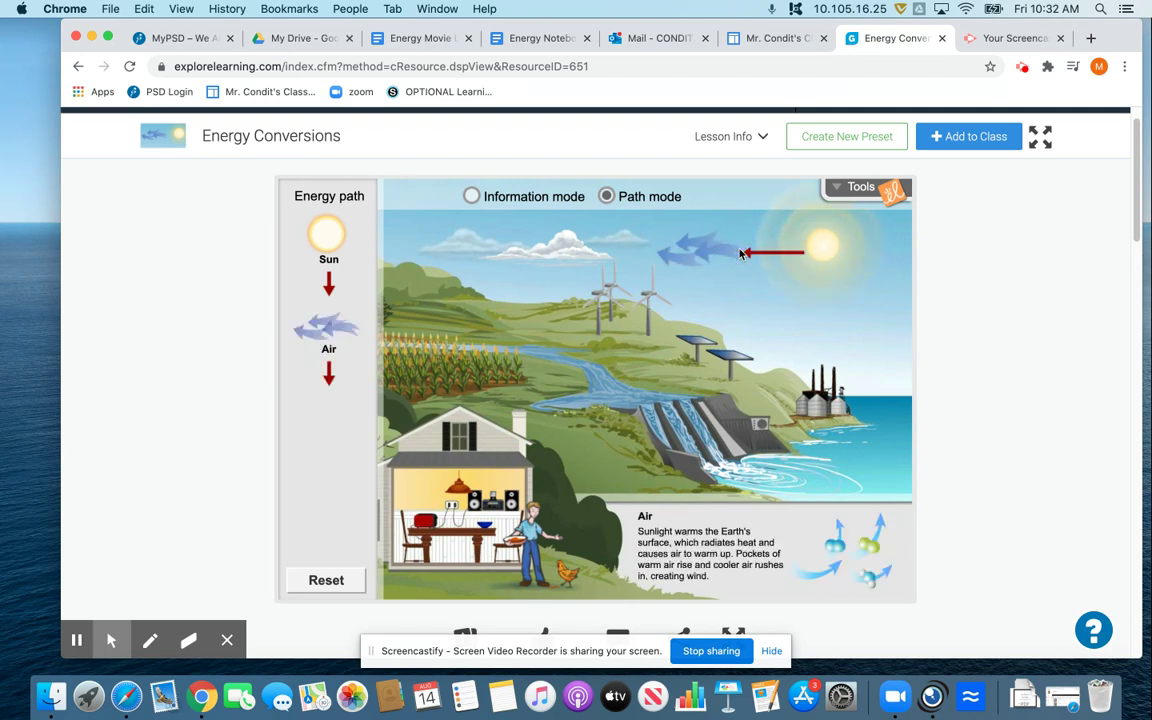
pyautogui.click(616, 293)
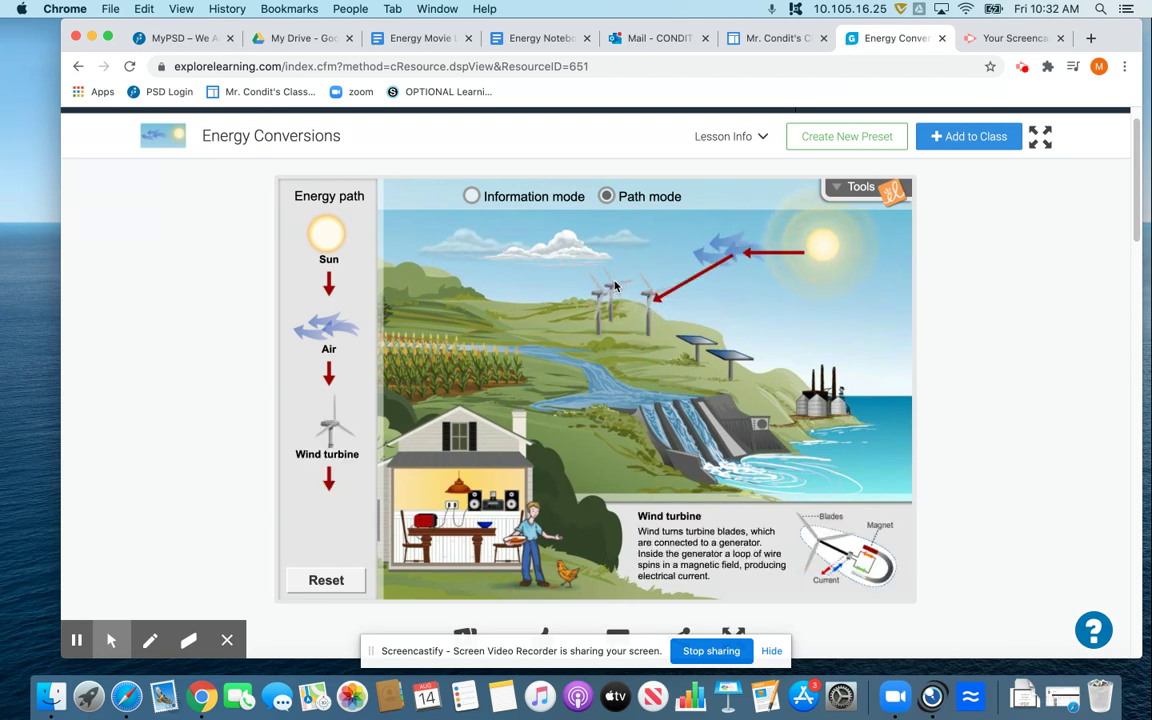
pyautogui.click(425, 528)
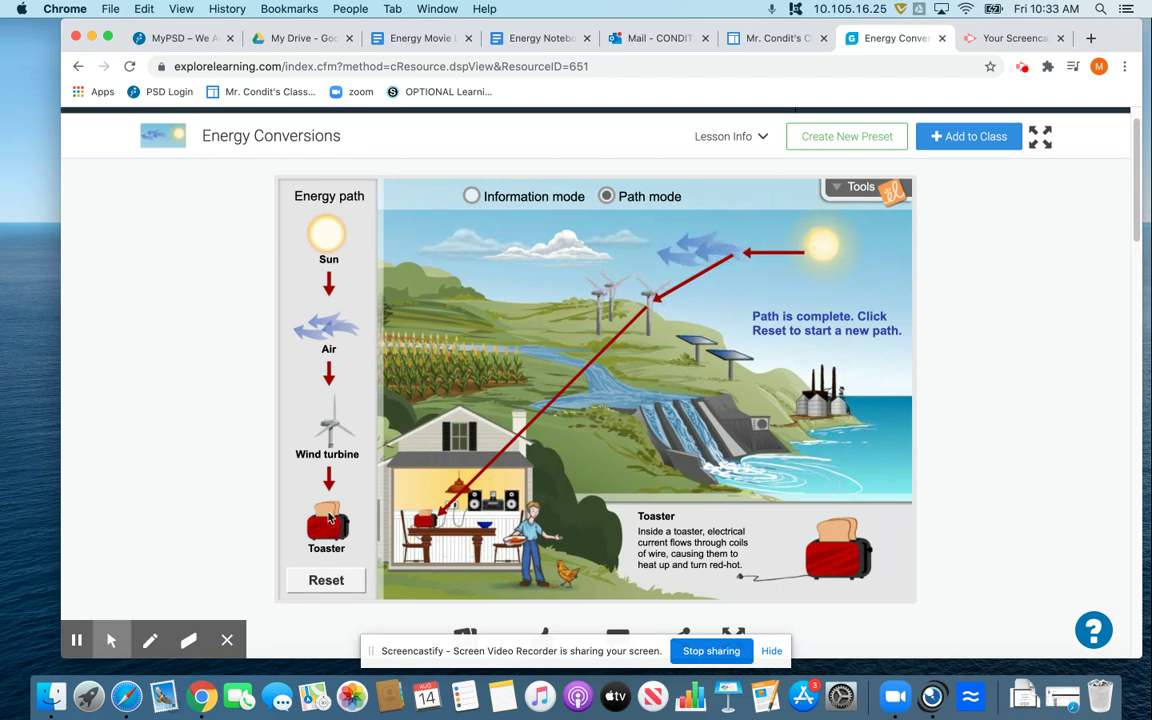
# Return to the Energy Notebook and scroll to question 3's toaster energy path example
pyautogui.click(548, 41)
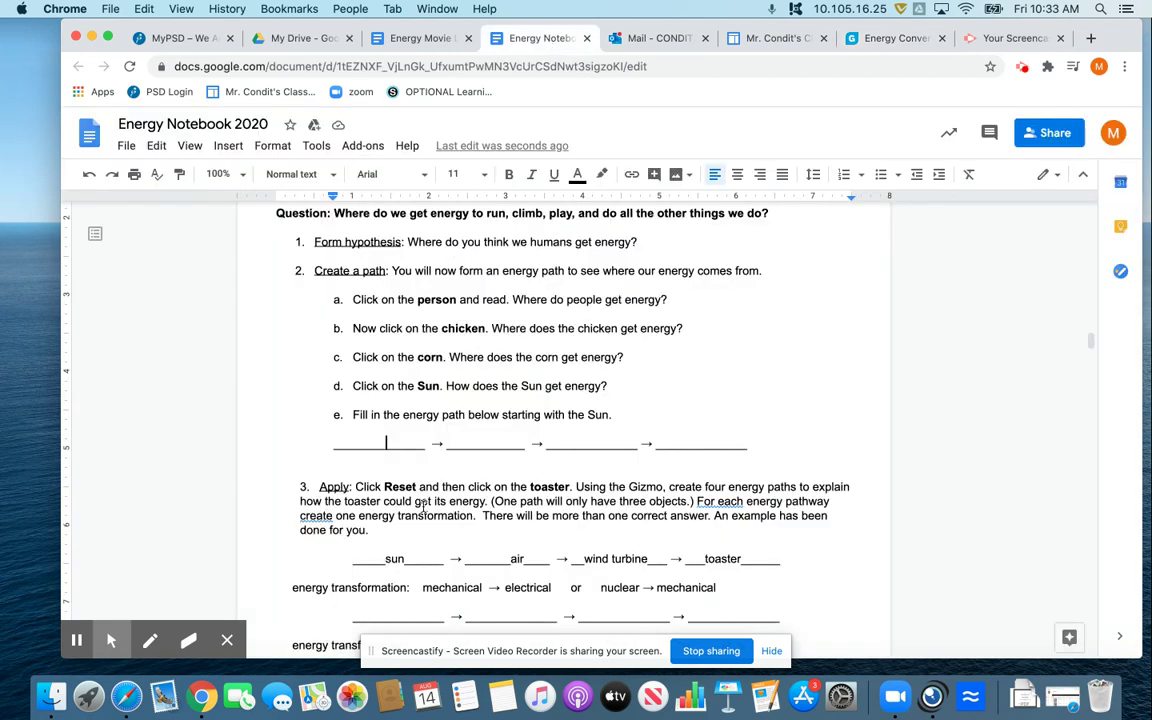
pyautogui.scroll(-1, 410, 563)
pyautogui.scroll(-3, 410, 563)
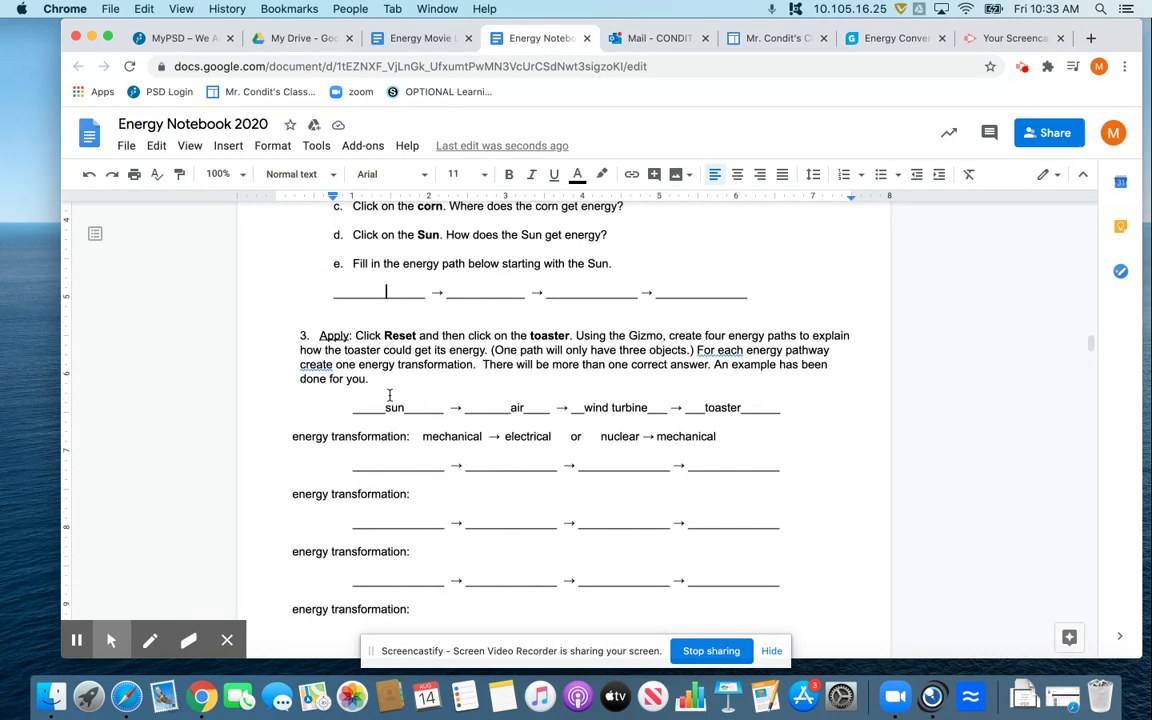